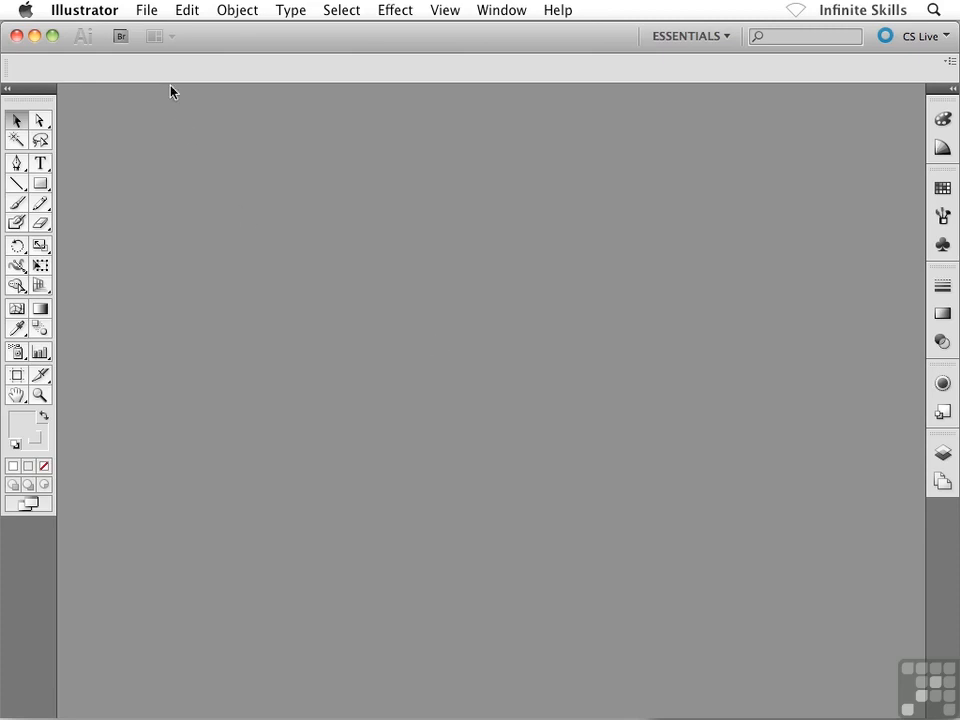
# Start a new document from the File menu, showing the Letter-size print profile
pyautogui.click(146, 10)
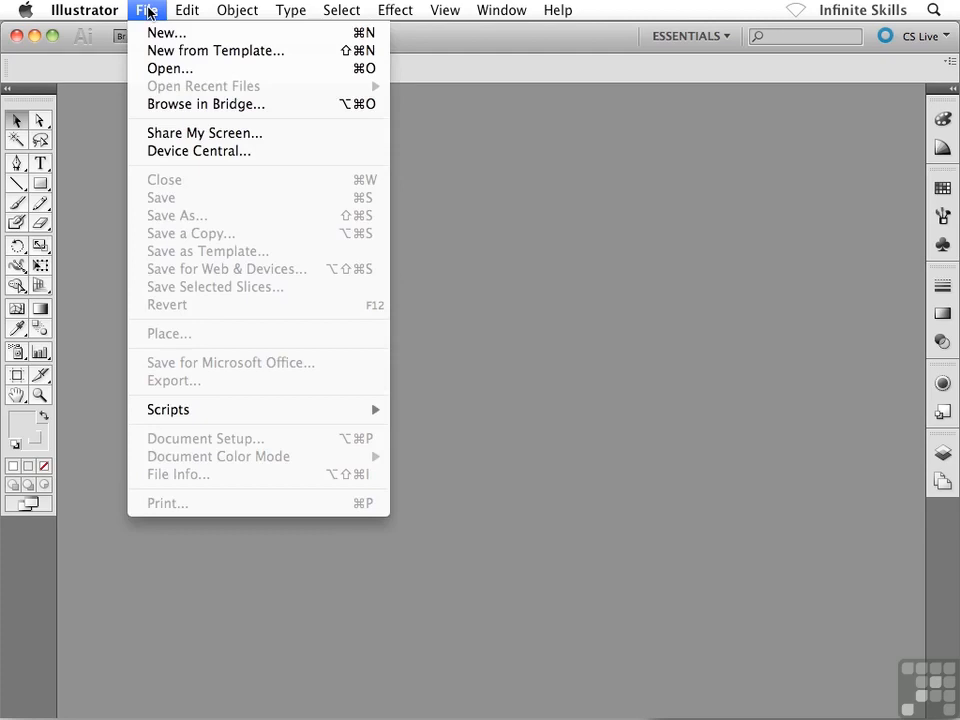
pyautogui.click(166, 33)
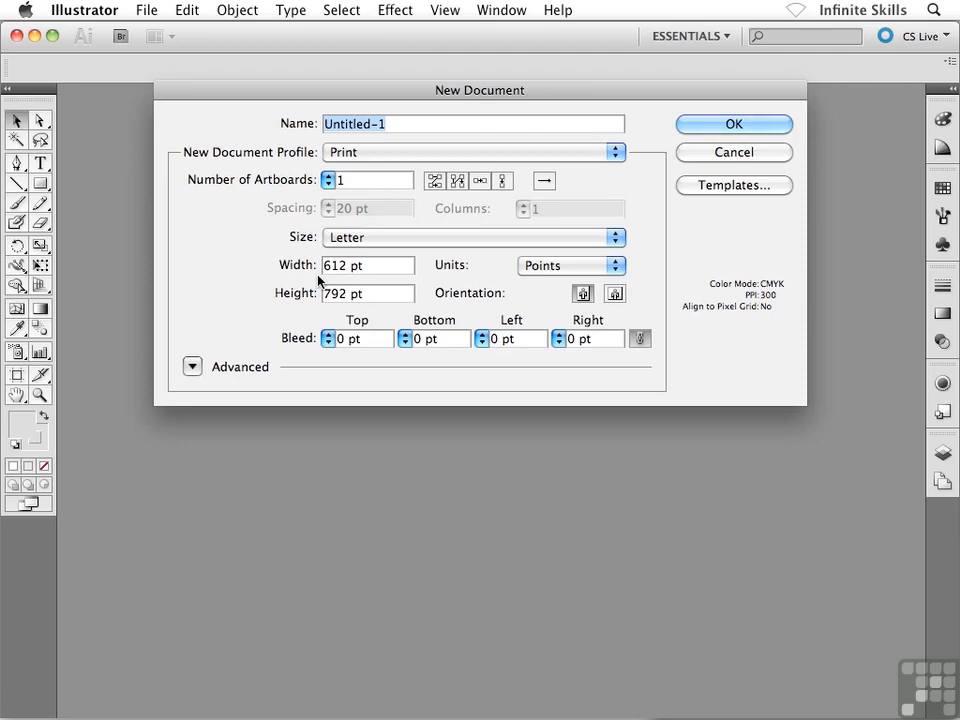
# Switch units to Pixels and set width 960 px, height 2000 px
pyautogui.click(592, 268)
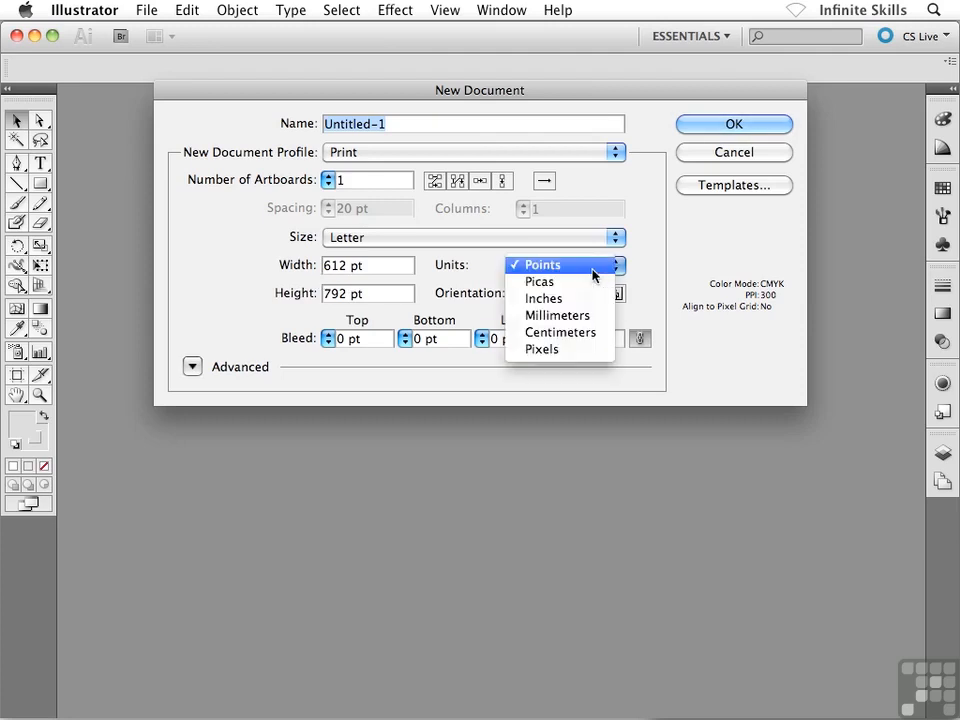
pyautogui.click(560, 349)
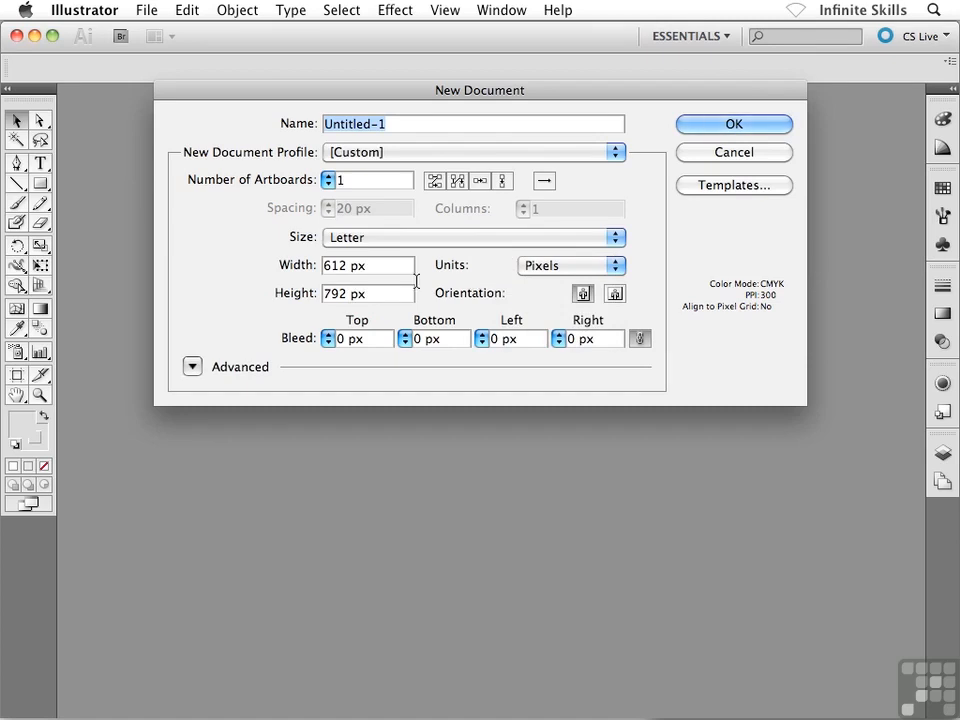
pyautogui.doubleClick(338, 265)
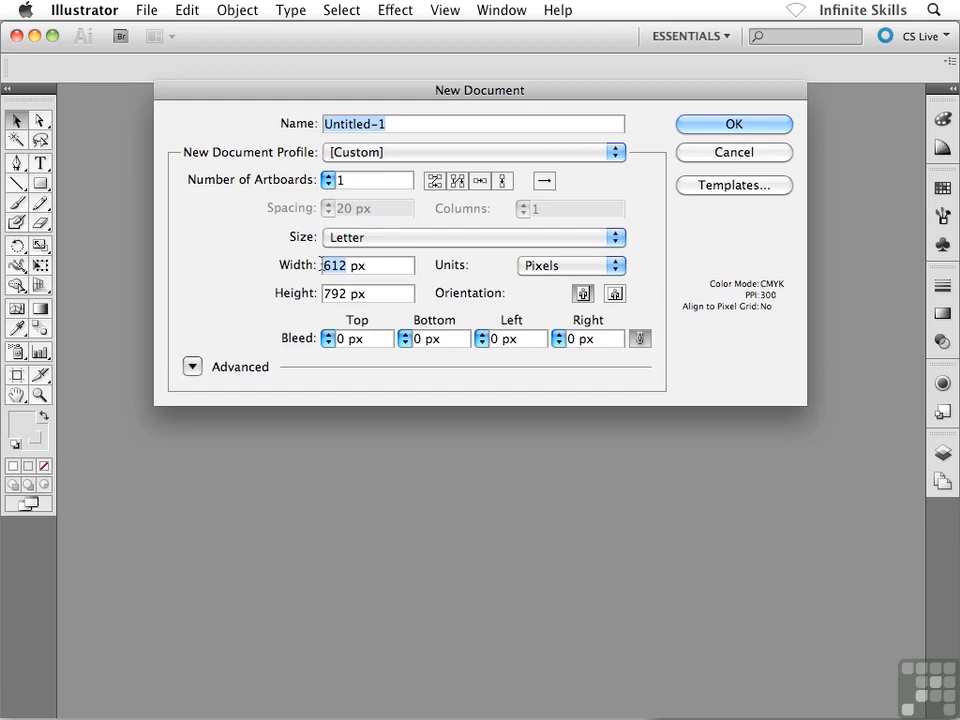
pyautogui.write('960')
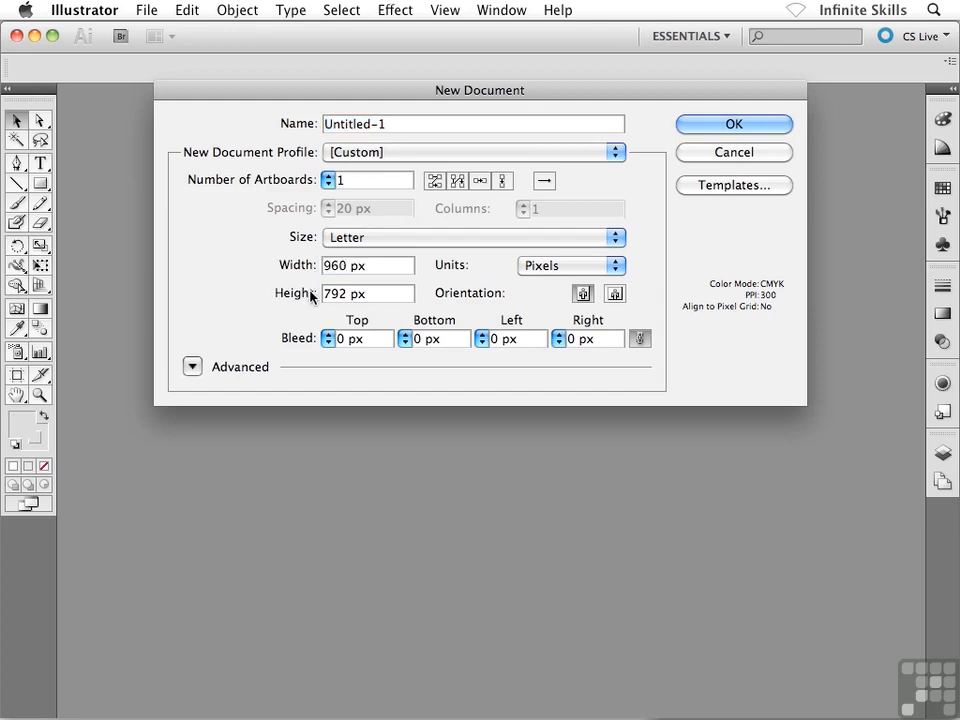
pyautogui.moveTo(347, 293); pyautogui.dragTo(318, 293)
pyautogui.write('2000')
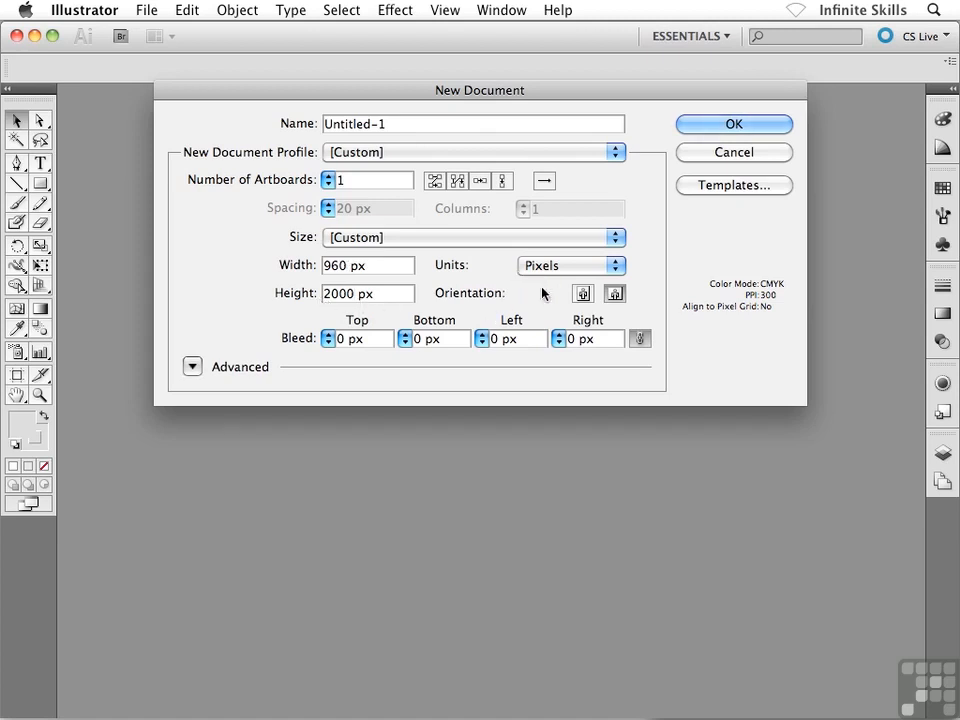
# Under Advanced, set Color Mode to RGB and create the 960×2000 px artboard
pyautogui.click(192, 367)
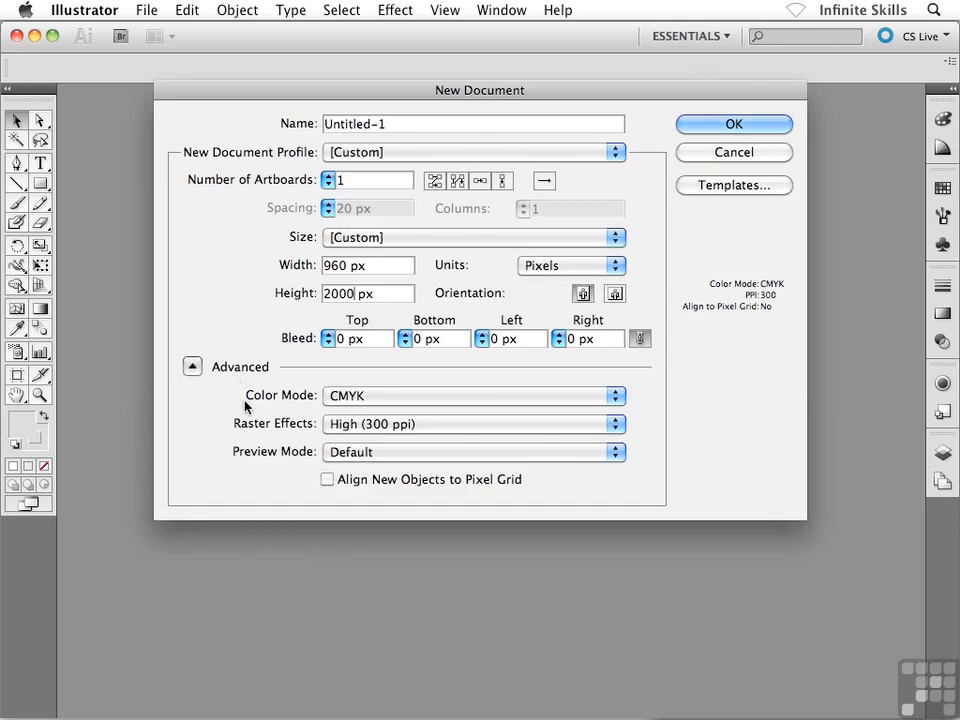
pyautogui.click(405, 396)
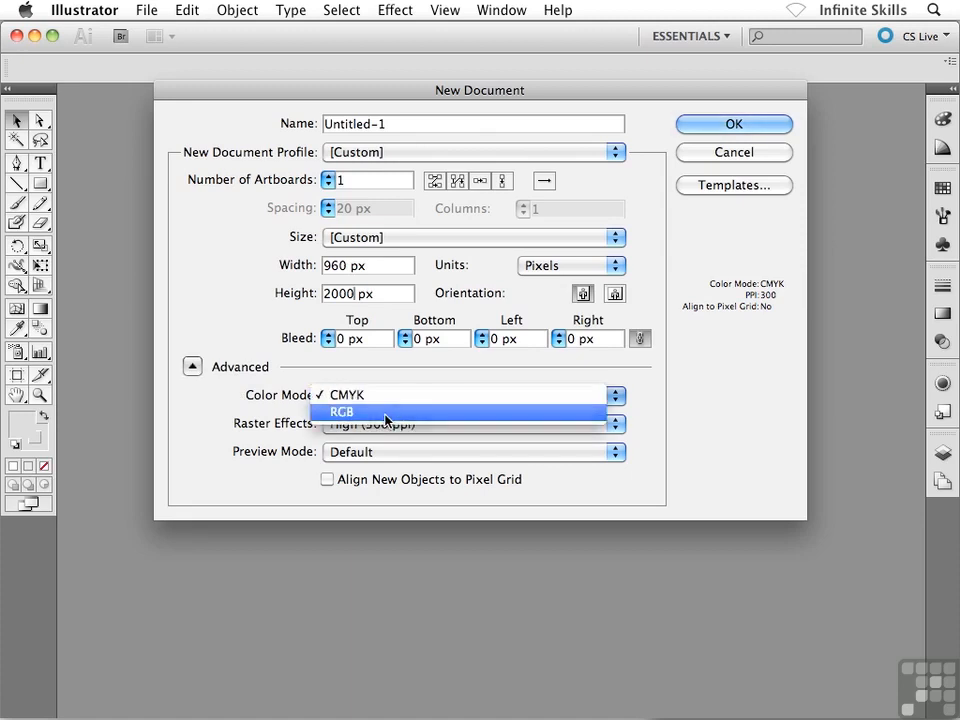
pyautogui.click(390, 412)
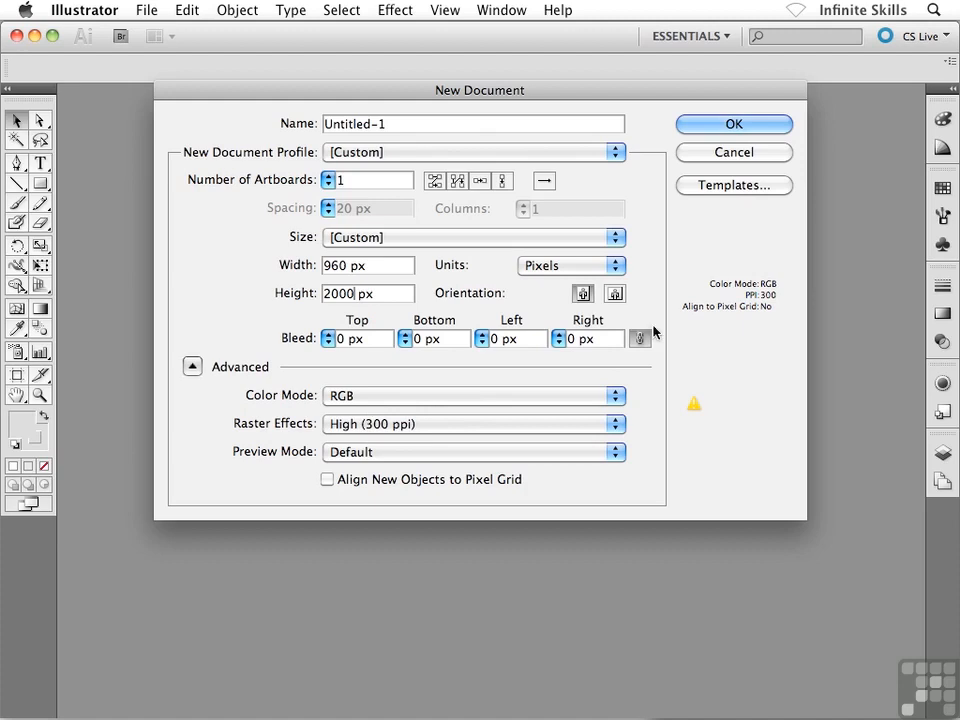
pyautogui.click(702, 128)
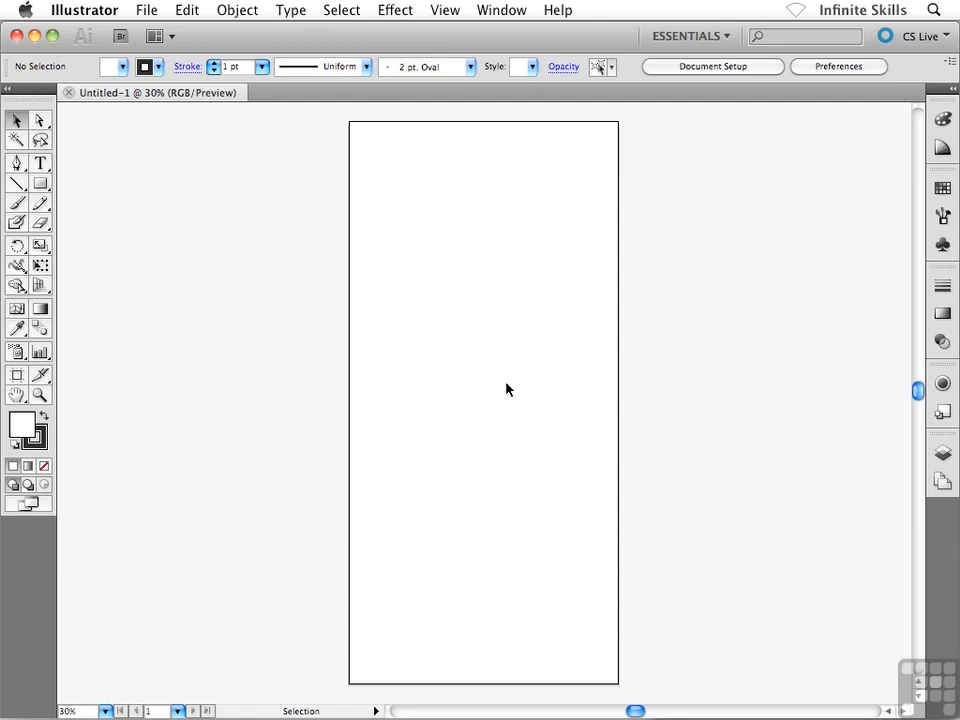
pyautogui.click(147, 10)
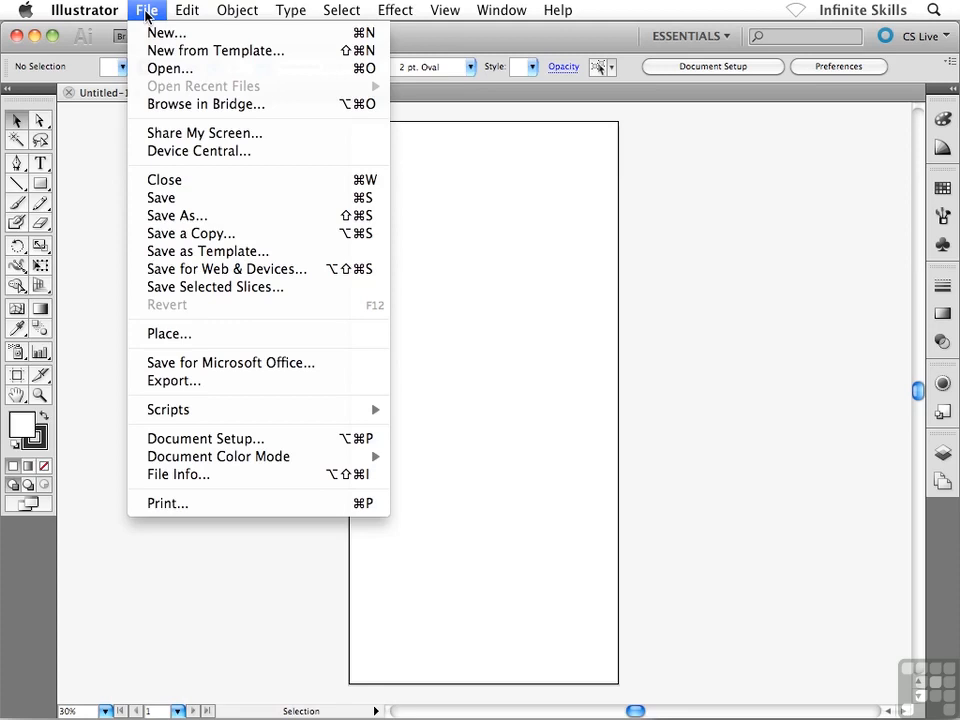
pyautogui.moveTo(219, 456)
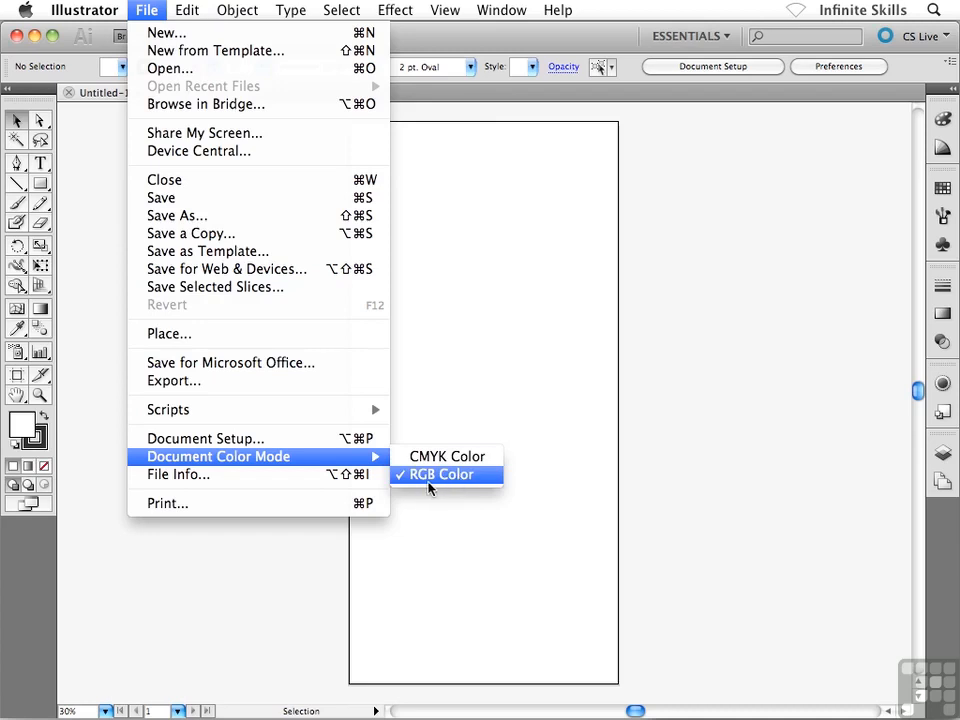
pyautogui.click(535, 395)
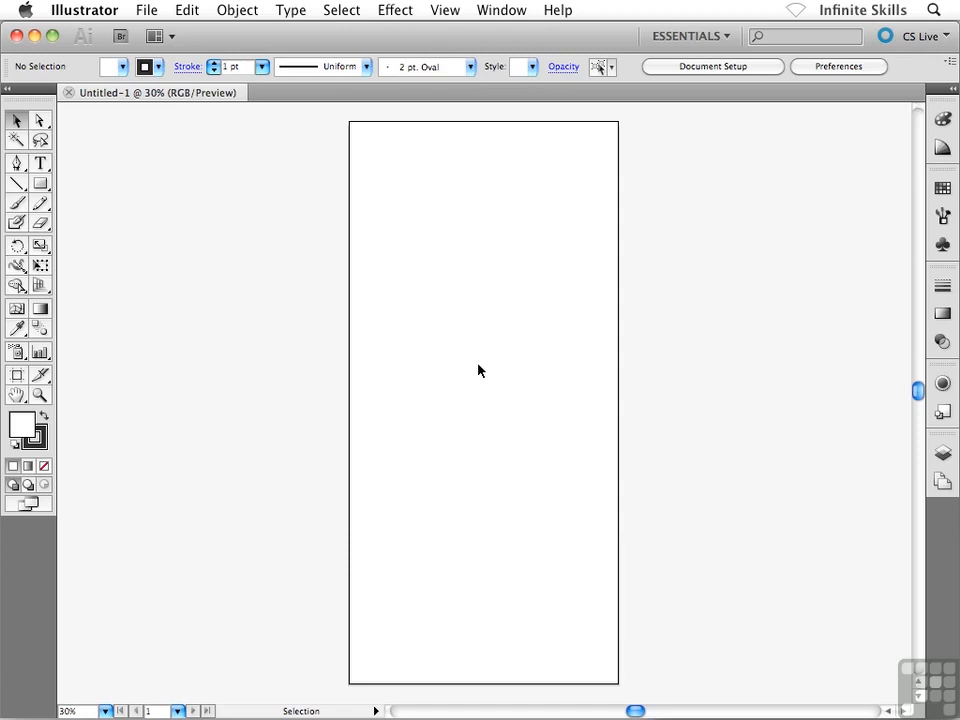
# Expand the right panel dock to full size, showing Color, Swatches and Stroke panels
pyautogui.click(951, 94)
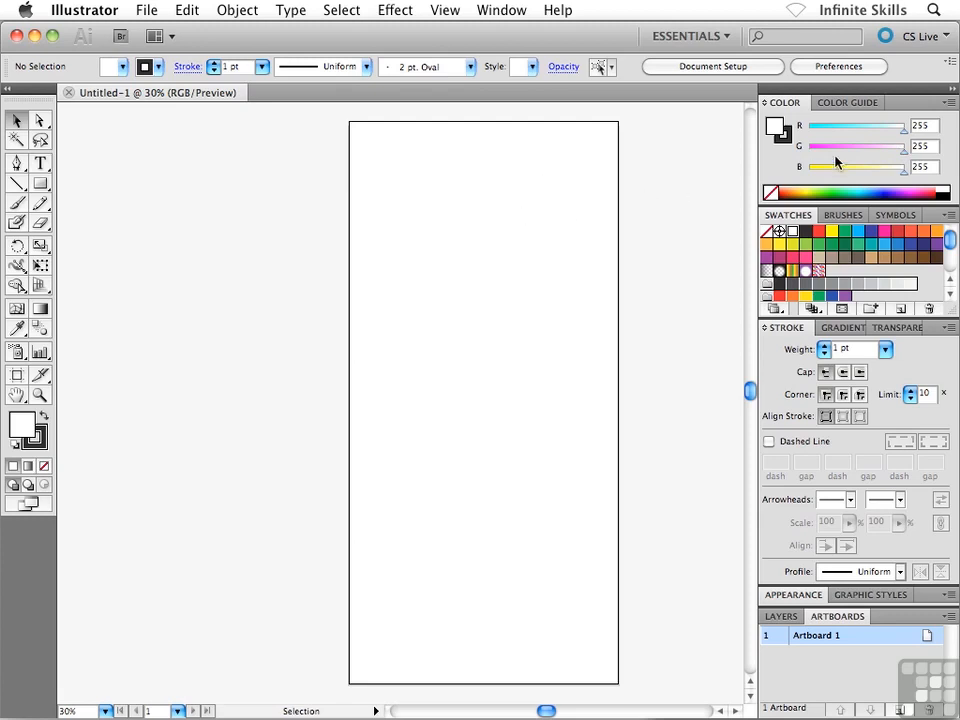
# Show the white fill as CMYK sliders (all 0%) via the Color panel menu
pyautogui.click(950, 108)
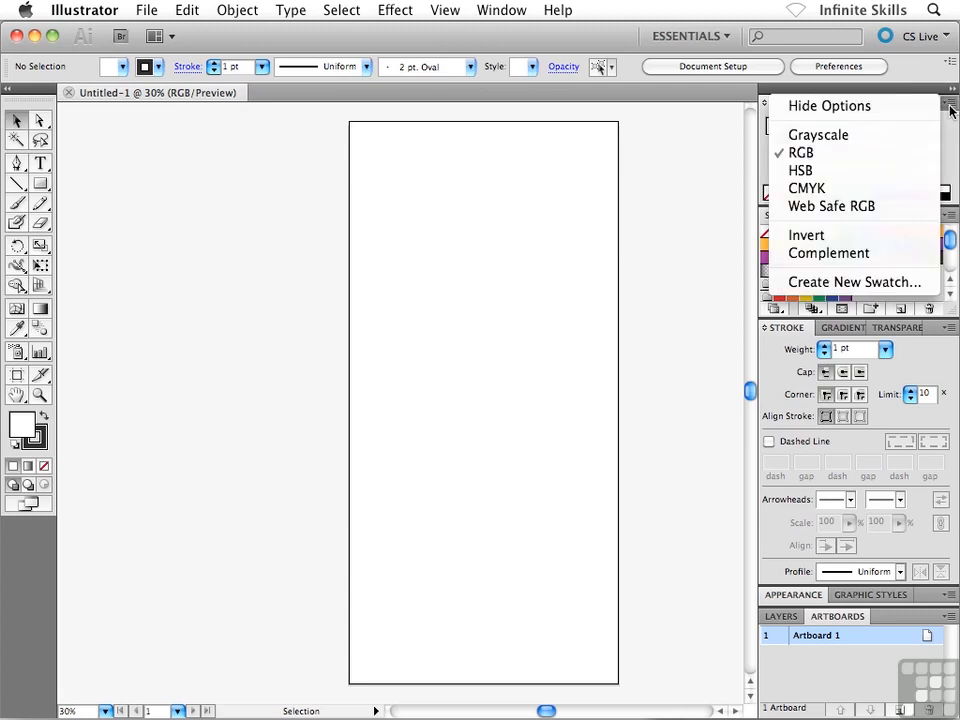
pyautogui.click(825, 190)
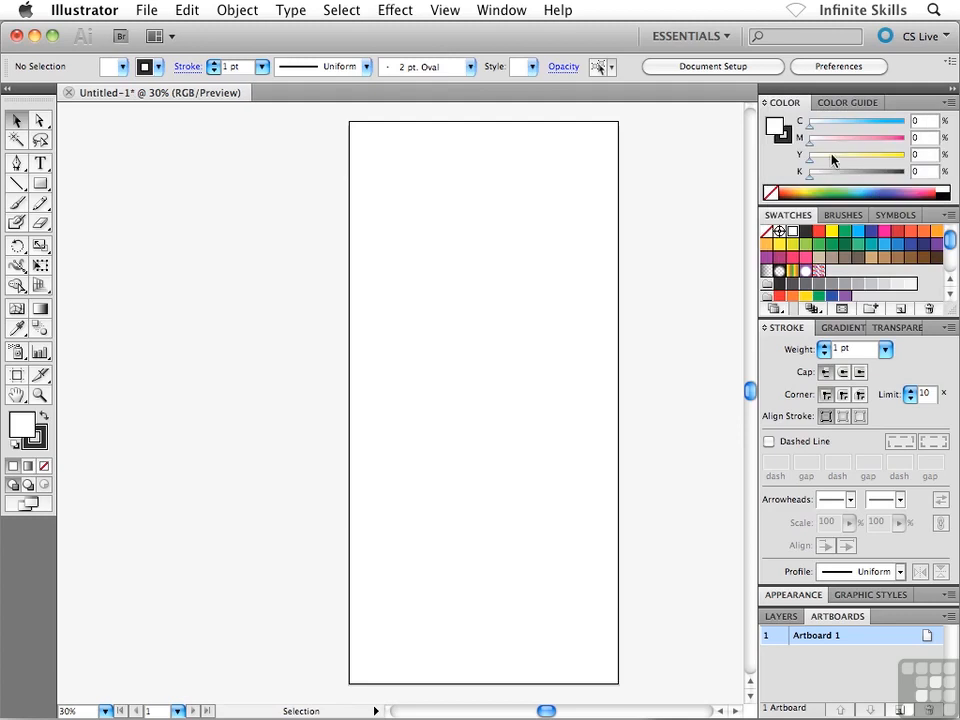